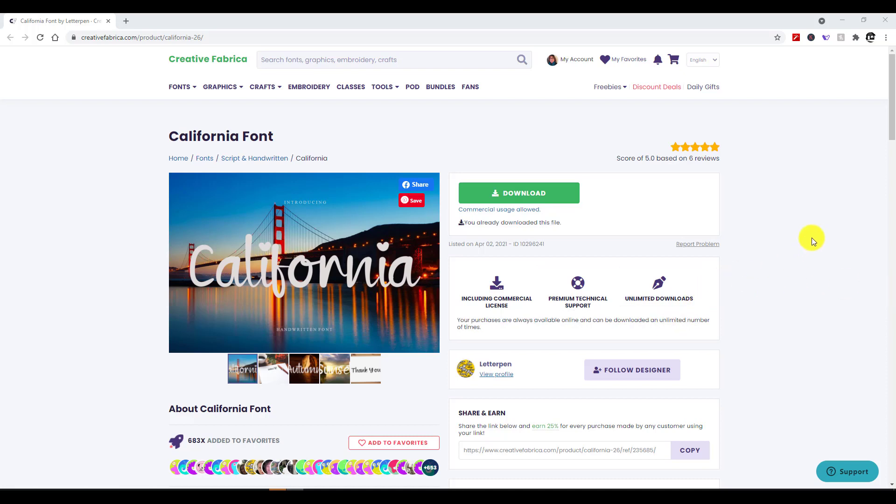
Step: Download the California font from its product page and open the downloaded zip archive
{"action": "left_click", "coordinate": [526, 195]}
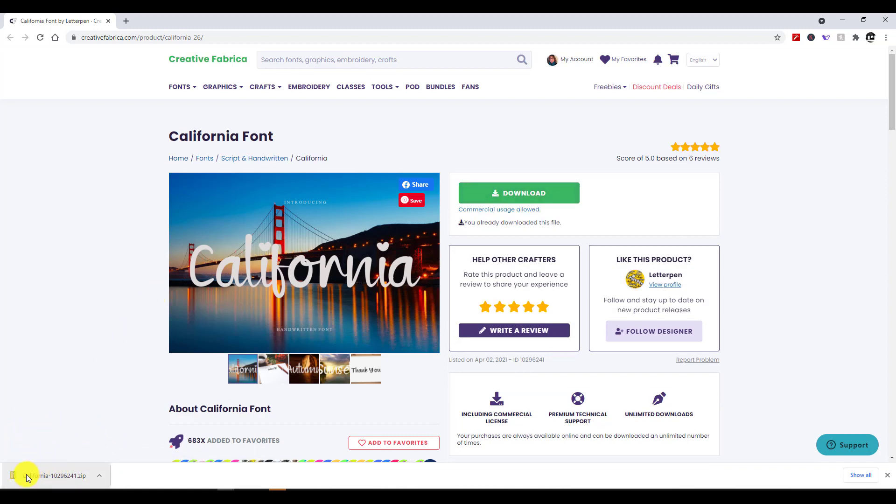
{"action": "left_click", "coordinate": [46, 474]}
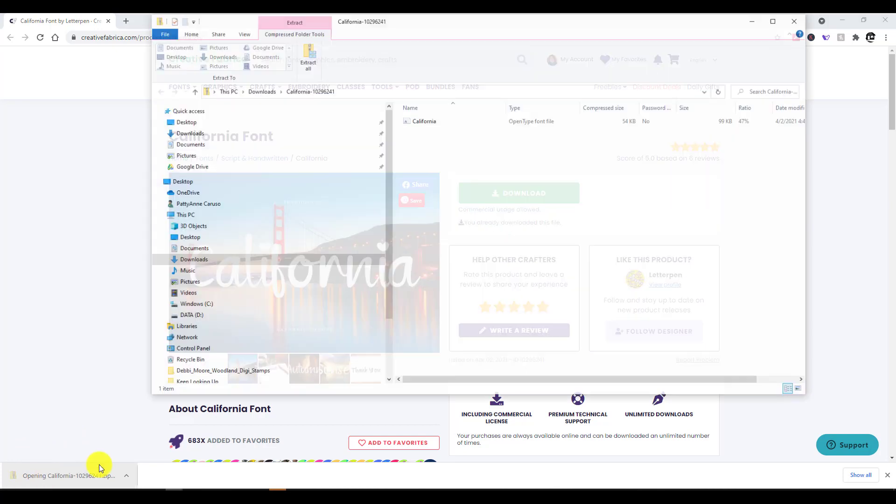
{"action": "left_click_drag", "start_coordinate": [525, 40], "coordinate": [469, 49]}
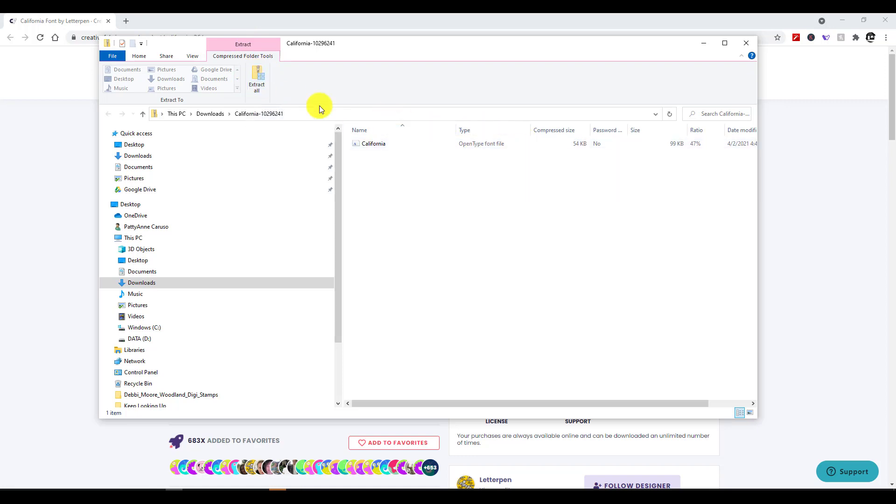
Step: Extract the whole California archive to the suggested Downloads folder, keeping the option to show the extracted files
{"action": "left_click", "coordinate": [256, 80]}
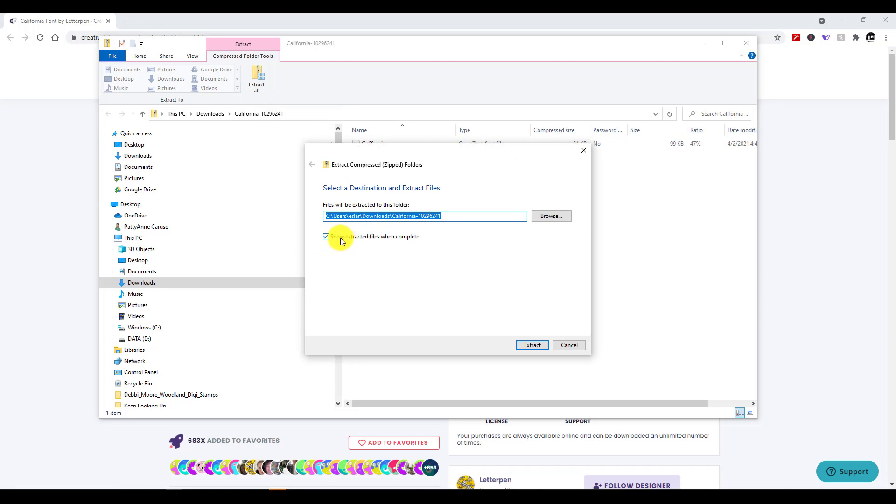
{"action": "left_click", "coordinate": [326, 238]}
{"action": "left_click", "coordinate": [411, 239]}
{"action": "left_click", "coordinate": [532, 346]}
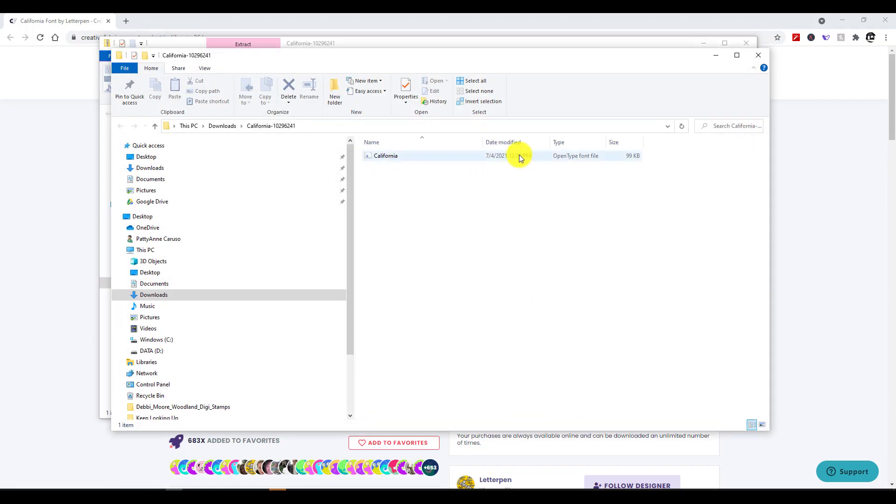
Step: Open the extracted California OpenType font file and install it on the computer
{"action": "double_click", "coordinate": [519, 156]}
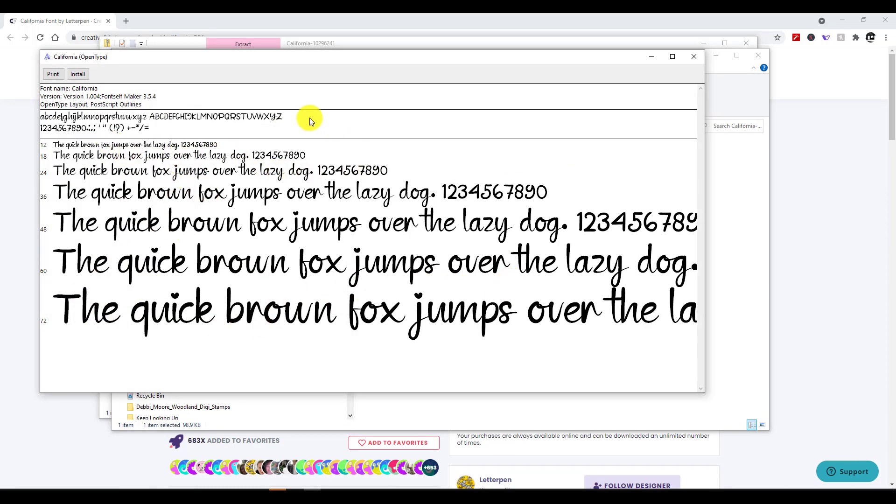
{"action": "left_click", "coordinate": [79, 74]}
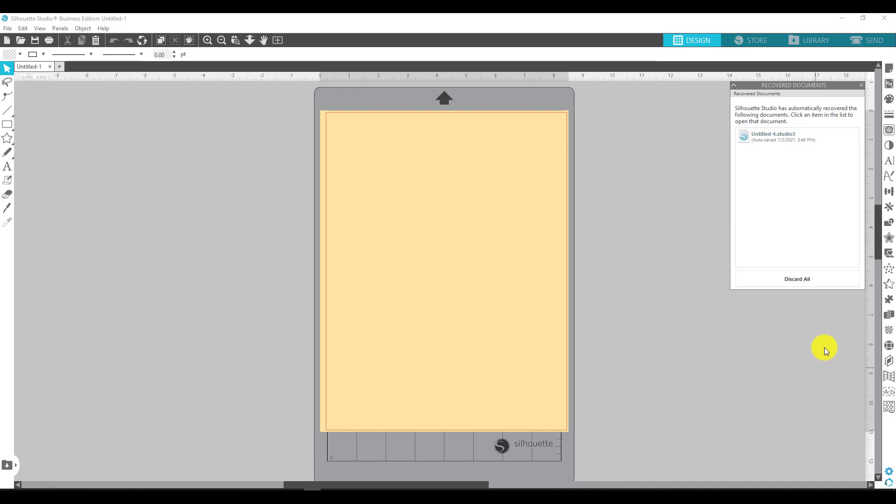
Step: Switch to Silhouette Studio and discard all auto-saved recovered documents
{"action": "scroll", "coordinate": [788, 458], "scroll_direction": "down", "scroll_amount": 1}
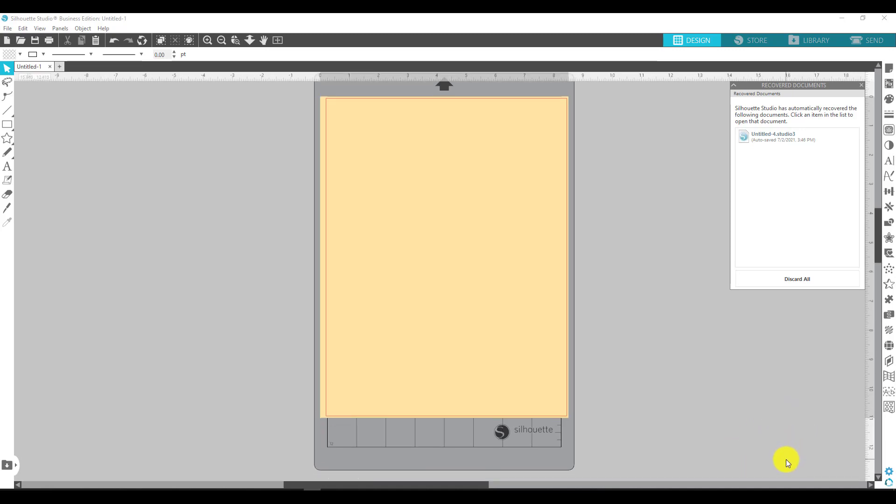
{"action": "scroll", "coordinate": [820, 420], "scroll_direction": "up", "scroll_amount": 1}
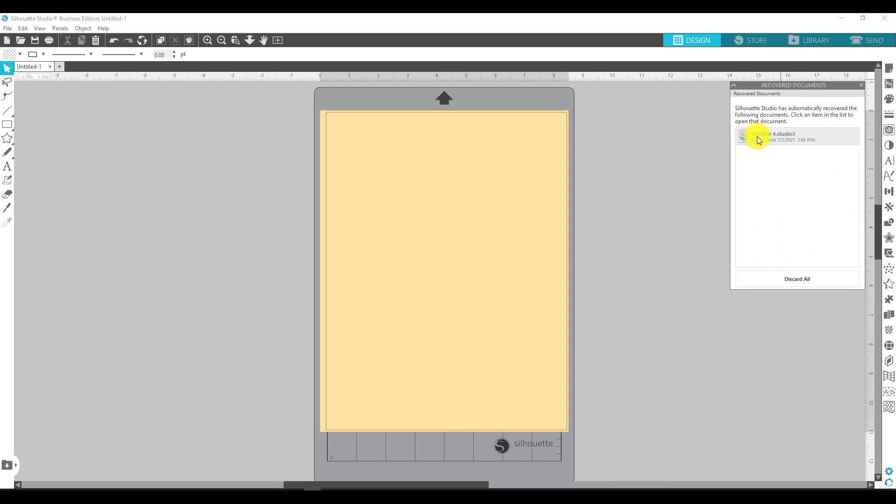
{"action": "left_click", "coordinate": [788, 282]}
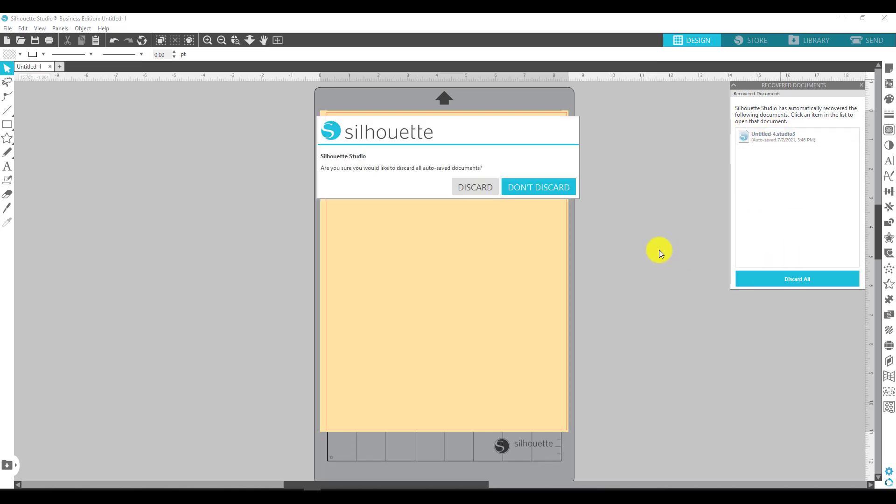
{"action": "left_click", "coordinate": [478, 190]}
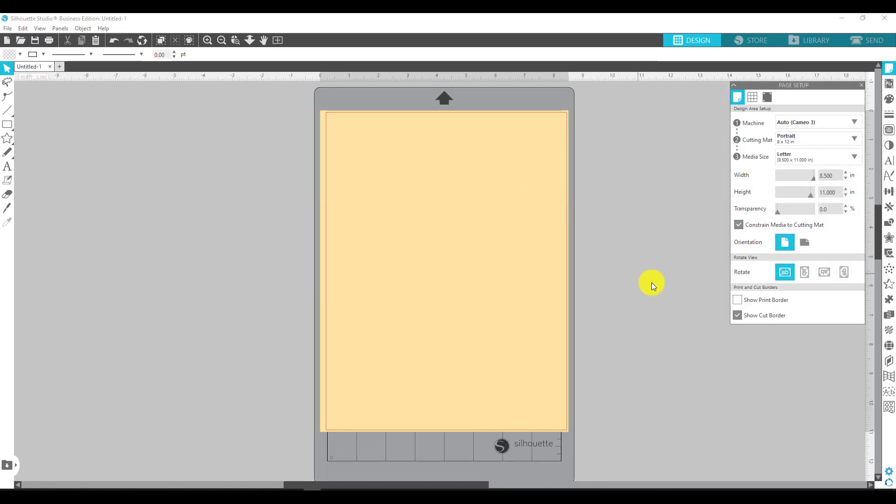
Step: Add the text "Summertime" to the upper part of the page
{"action": "left_click", "coordinate": [7, 170]}
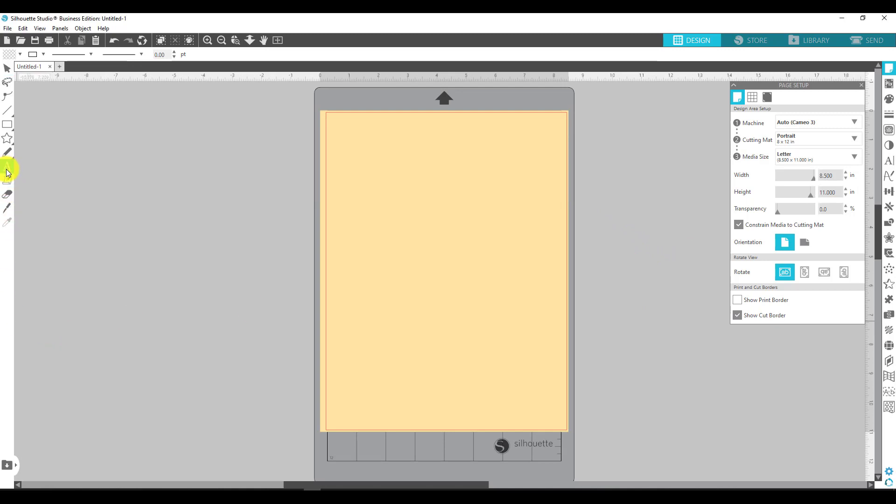
{"action": "left_click", "coordinate": [343, 196]}
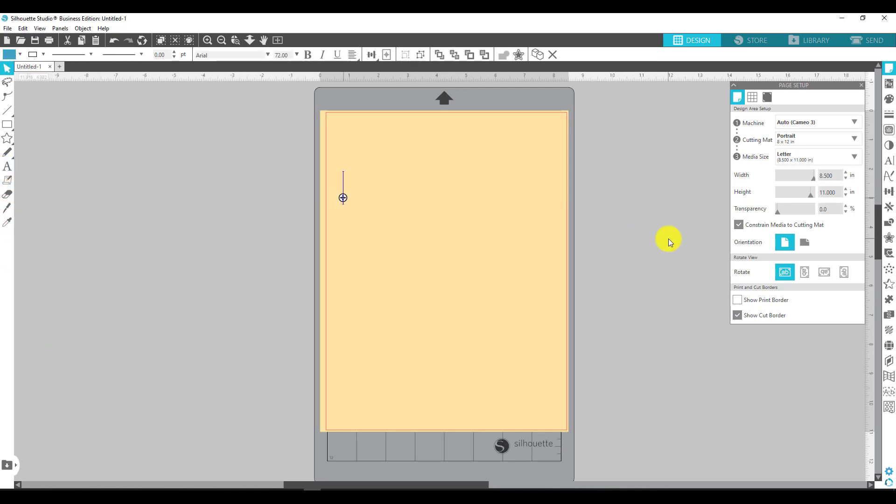
{"action": "type", "text": "G"}
{"action": "key", "text": "BackSpace"}
{"action": "type", "text": "Summertime"}
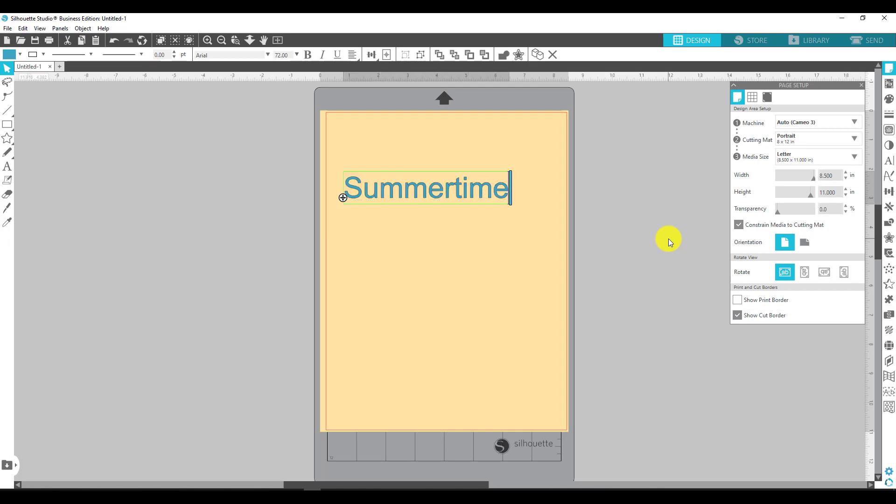
{"action": "left_click", "coordinate": [365, 328]}
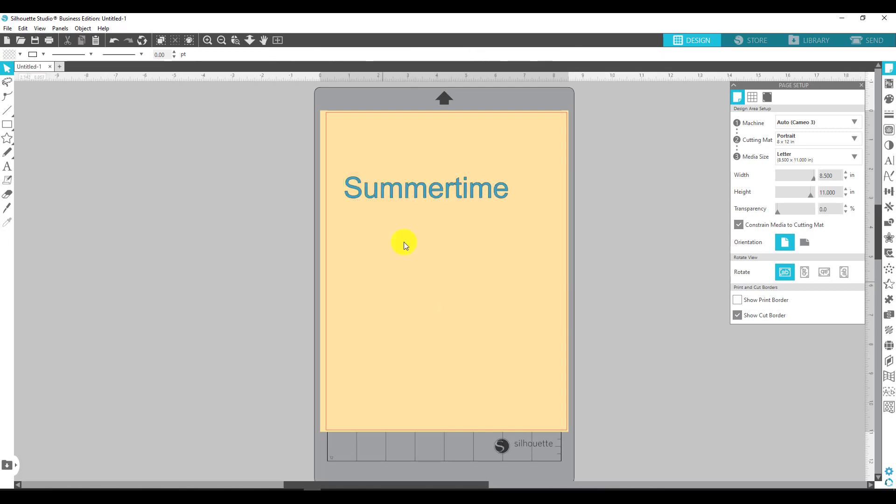
Step: Change the font of the Summertime text to California in the text style settings
{"action": "left_click", "coordinate": [425, 185]}
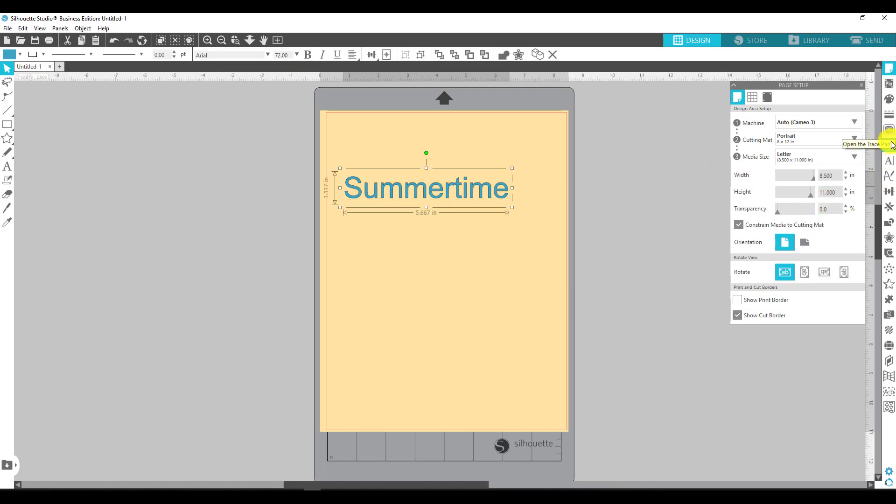
{"action": "left_click", "coordinate": [889, 160]}
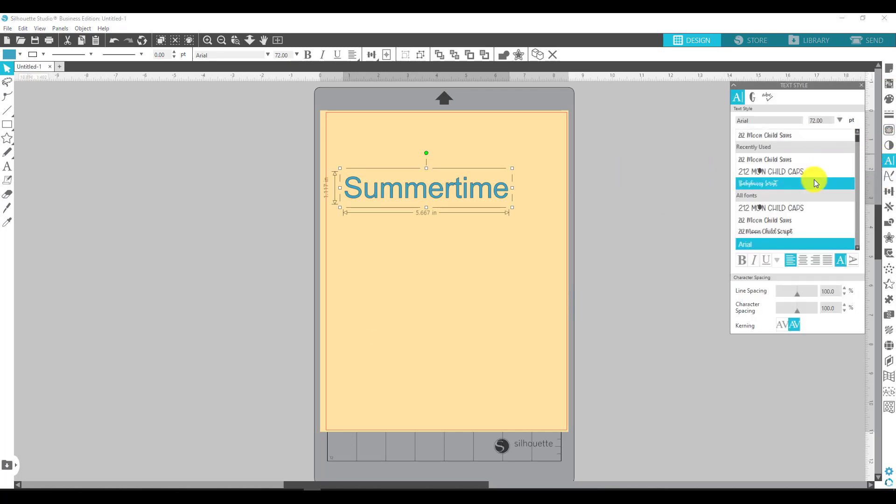
{"action": "scroll", "coordinate": [817, 178], "scroll_direction": "down", "scroll_amount": 2}
{"action": "scroll", "coordinate": [803, 200], "scroll_direction": "down", "scroll_amount": 5}
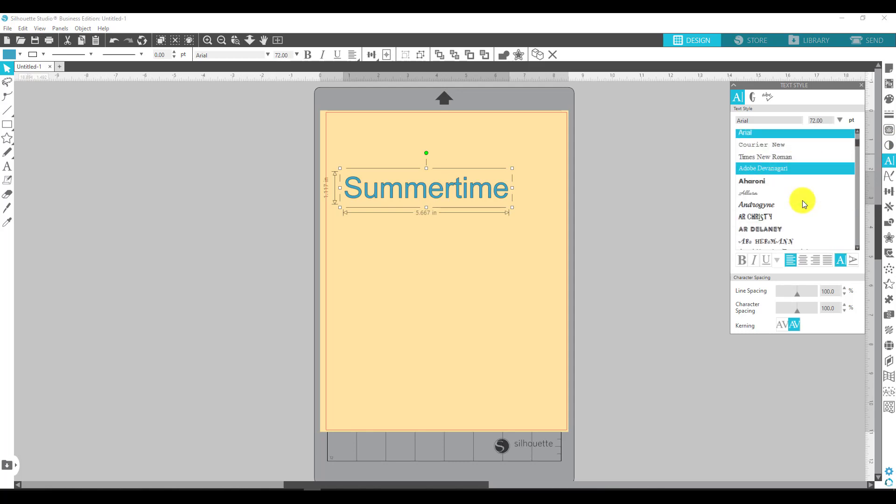
{"action": "scroll", "coordinate": [803, 200], "scroll_direction": "down", "scroll_amount": 5}
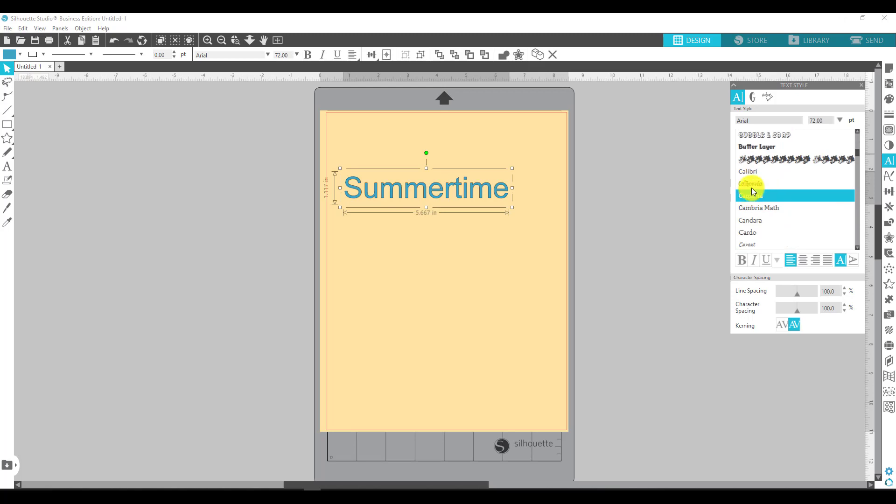
{"action": "left_click", "coordinate": [761, 183]}
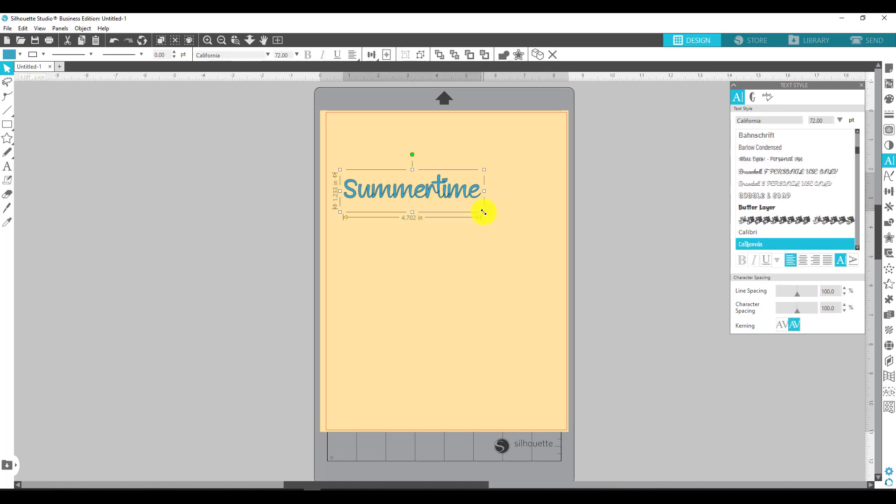
Step: Enlarge the Summertime text proportionally to about 13.1 in wide and move it so it straddles the page
{"action": "left_click_drag", "start_coordinate": [483, 213], "coordinate": [708, 360]}
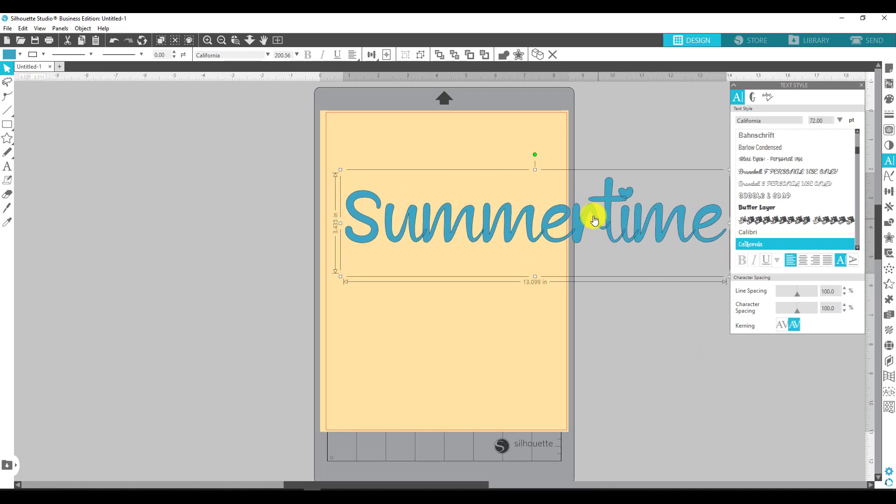
{"action": "left_click_drag", "start_coordinate": [532, 218], "coordinate": [441, 221]}
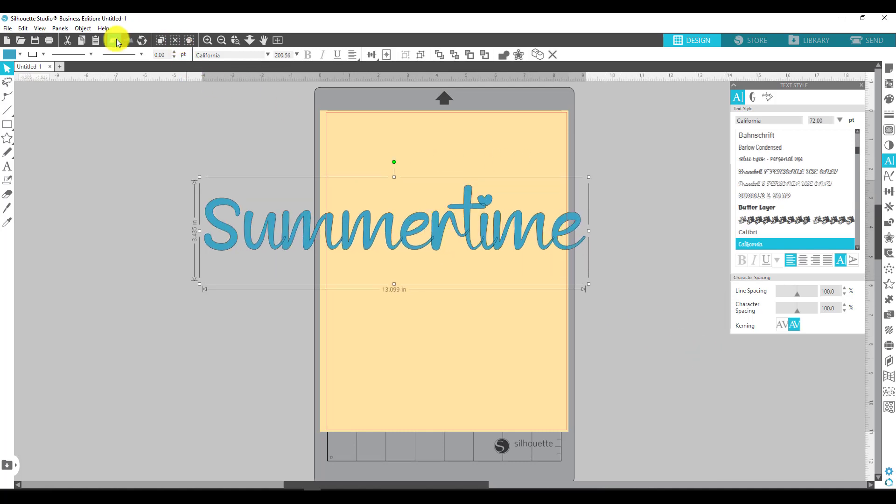
Step: Fill the Summertime text with black and shift it slightly across the page
{"action": "left_click", "coordinate": [9, 54]}
{"action": "left_click", "coordinate": [27, 68]}
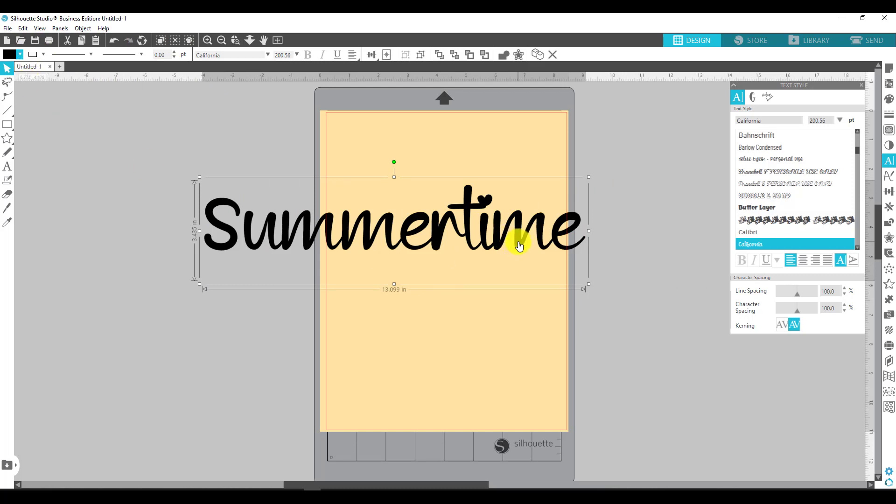
{"action": "mouse_move", "coordinate": [516, 237]}
{"action": "left_mouse_down"}
{"action": "mouse_move", "coordinate": [517, 194]}
{"action": "mouse_move", "coordinate": [529, 242]}
{"action": "left_mouse_up"}
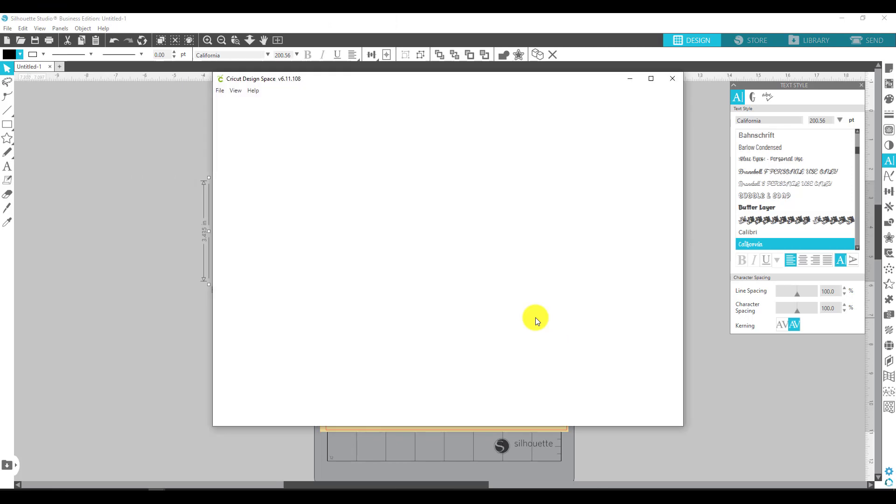
Step: Switch to Cricut Design Space in full-window size and start a new project with the text "Summertime"
{"action": "left_click", "coordinate": [652, 77]}
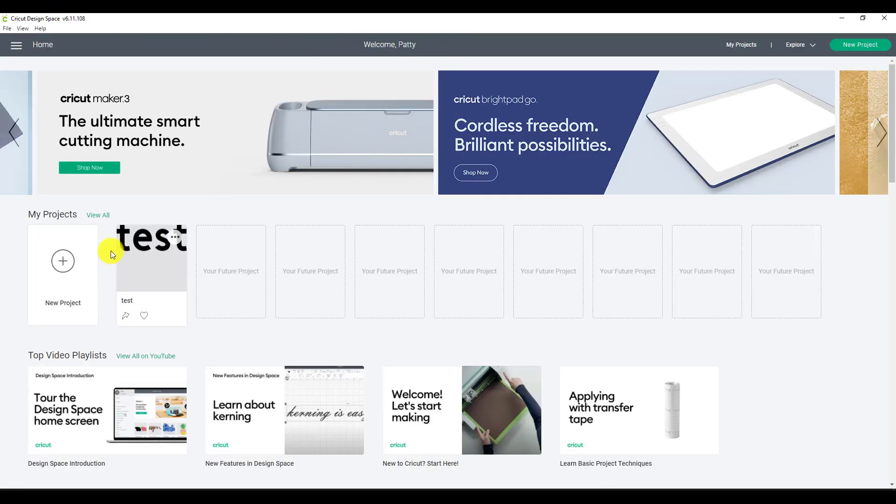
{"action": "left_click", "coordinate": [58, 266]}
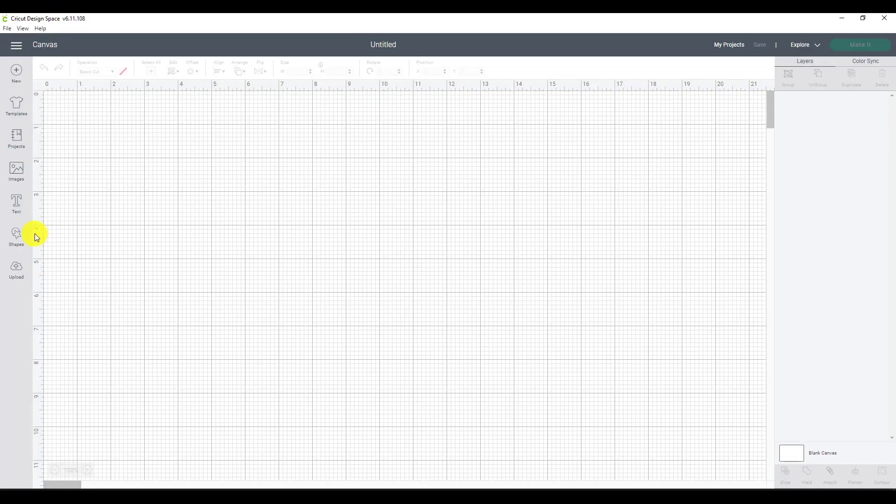
{"action": "left_click", "coordinate": [17, 210]}
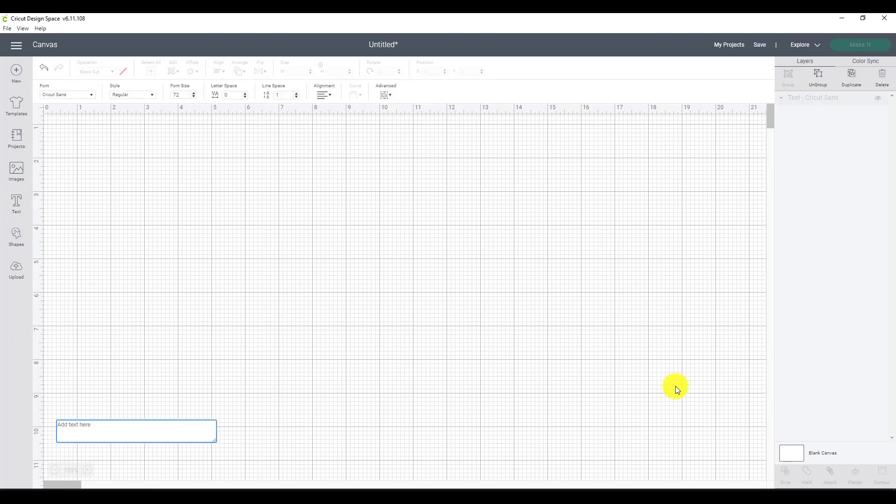
{"action": "type", "text": "Sum"}
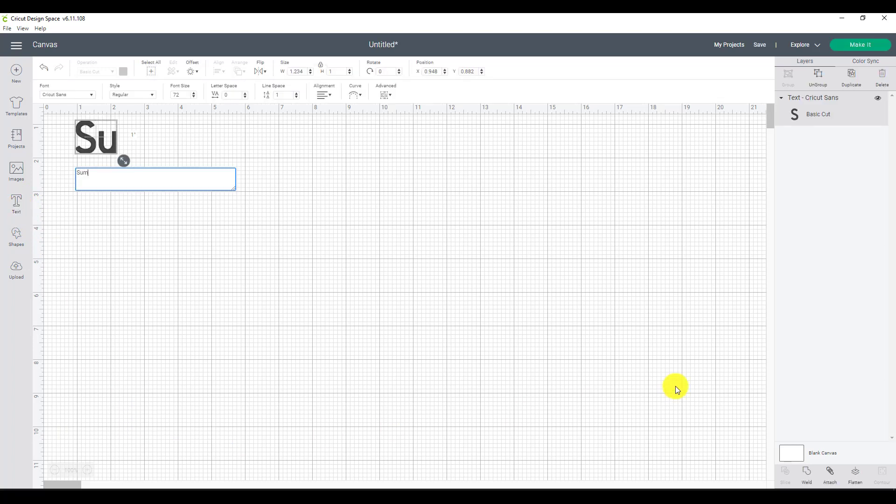
{"action": "type", "text": "mertime"}
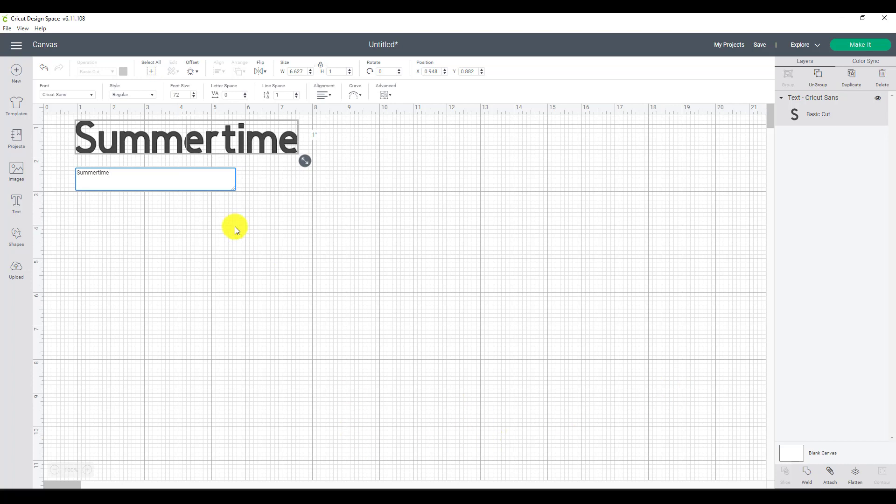
Step: Search the fonts for "california" and apply the California font to the Summertime text
{"action": "left_click", "coordinate": [92, 96]}
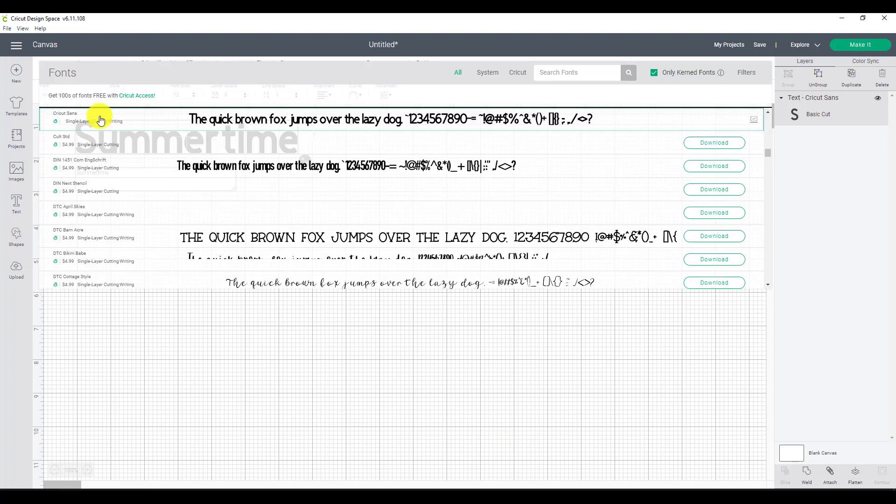
{"action": "scroll", "coordinate": [189, 208], "scroll_direction": "down", "scroll_amount": 2}
{"action": "scroll", "coordinate": [189, 208], "scroll_direction": "down", "scroll_amount": 10}
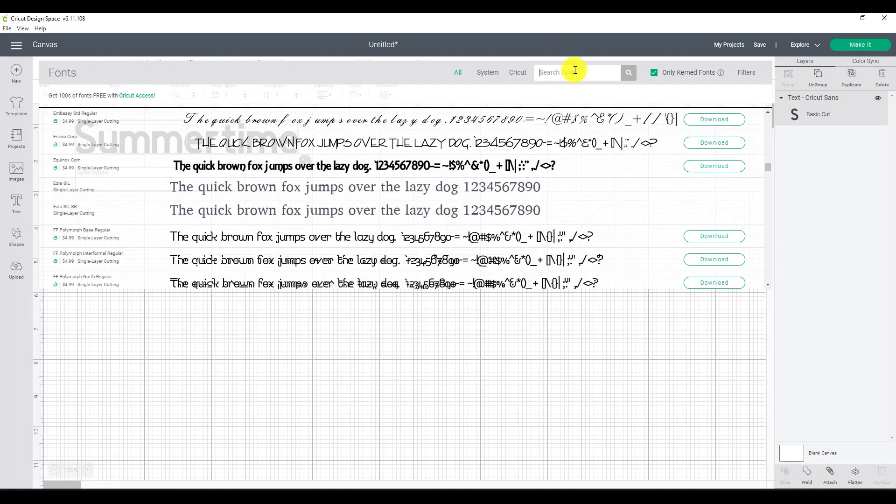
{"action": "type", "text": "california"}
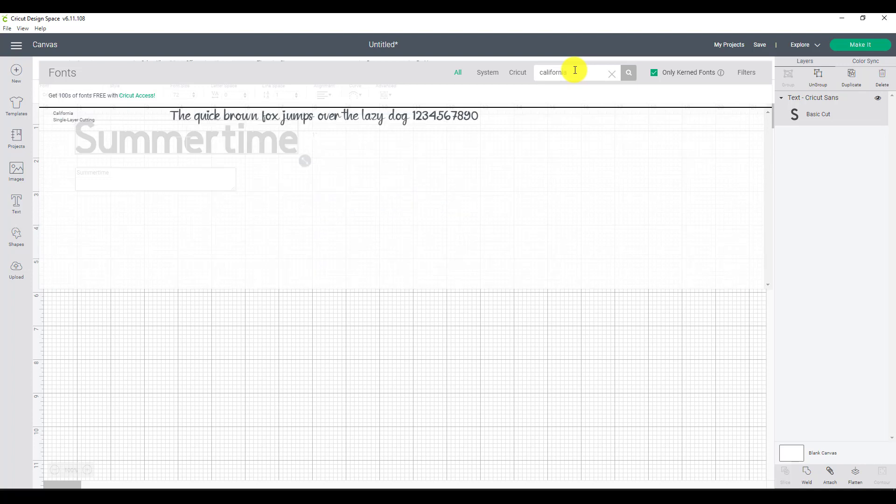
{"action": "left_click", "coordinate": [275, 119]}
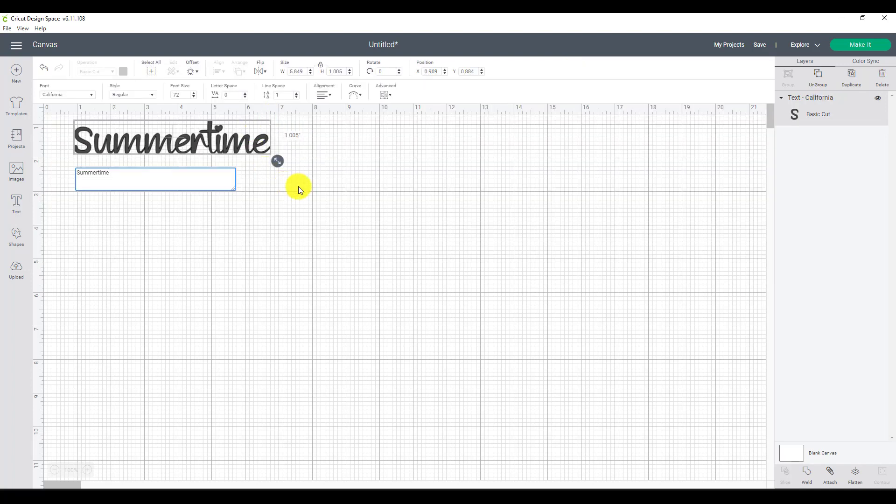
Step: Enlarge the Summertime text proportionally to about 18.5 in wide on the canvas and deselect it
{"action": "left_click", "coordinate": [298, 186]}
{"action": "left_click", "coordinate": [265, 150]}
{"action": "left_click_drag", "start_coordinate": [275, 160], "coordinate": [333, 236]}
{"action": "left_click", "coordinate": [389, 293]}
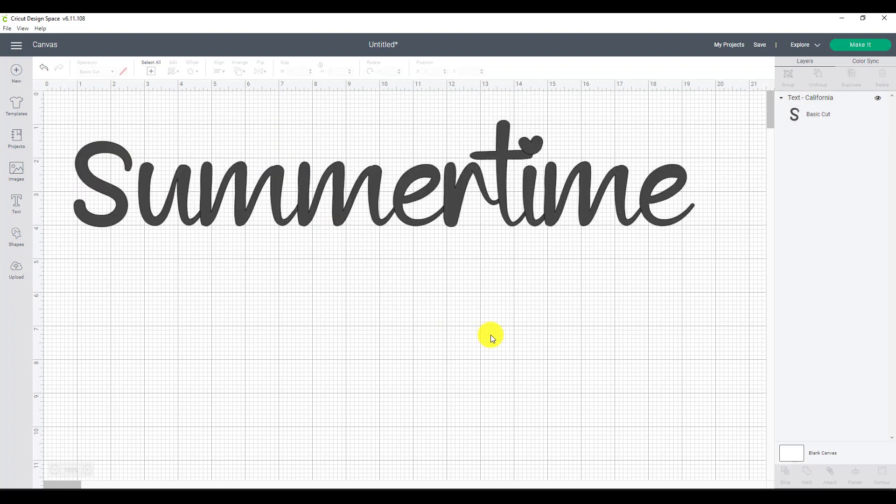